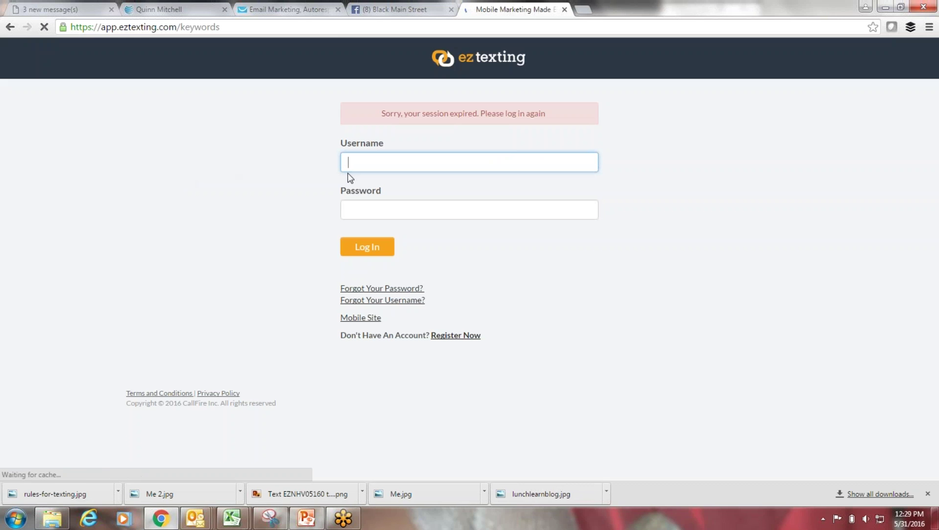
Log back in to the account by entering the username and the account password
left_click(366, 162)
left_click(367, 193)
left_click(388, 212)
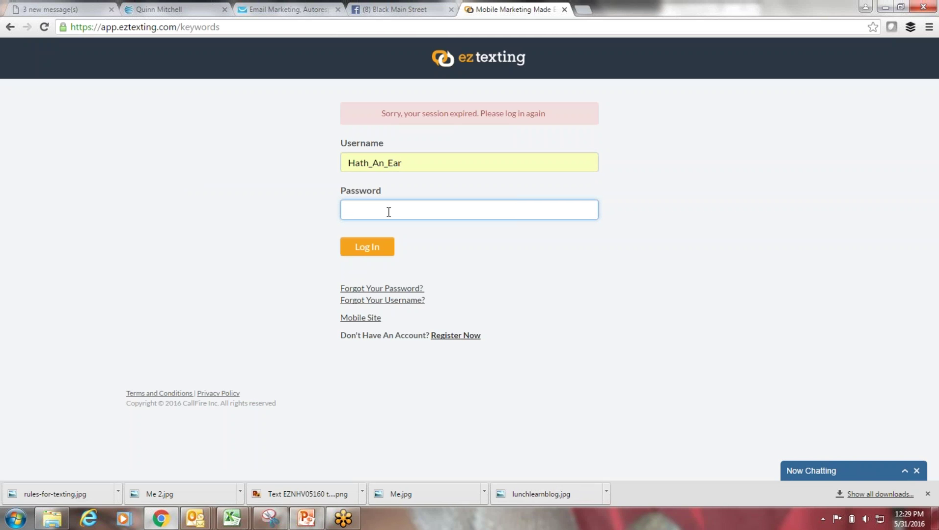
type("••••••••")
key("Return")
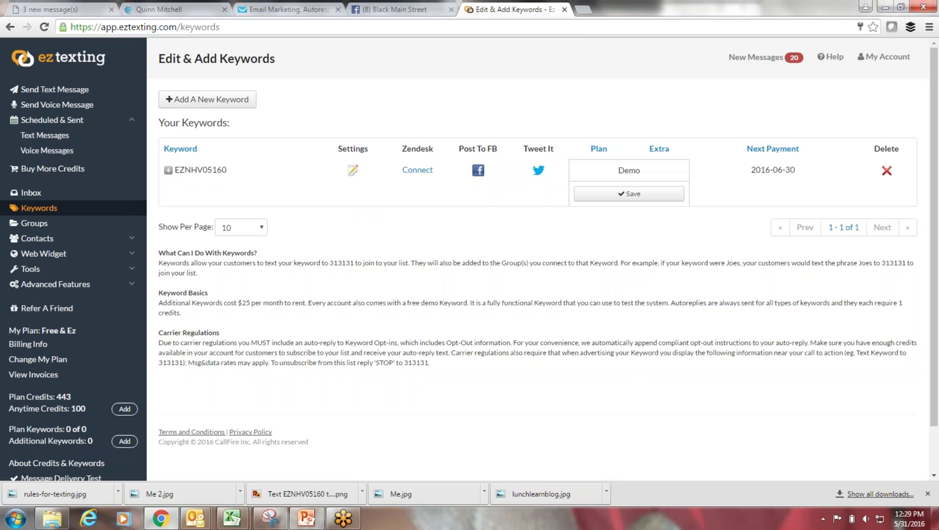
Expand the demo keyword's sub keywords, view the second sub keyword's group and auto confirmation settings, and close them without saving
left_click(169, 171)
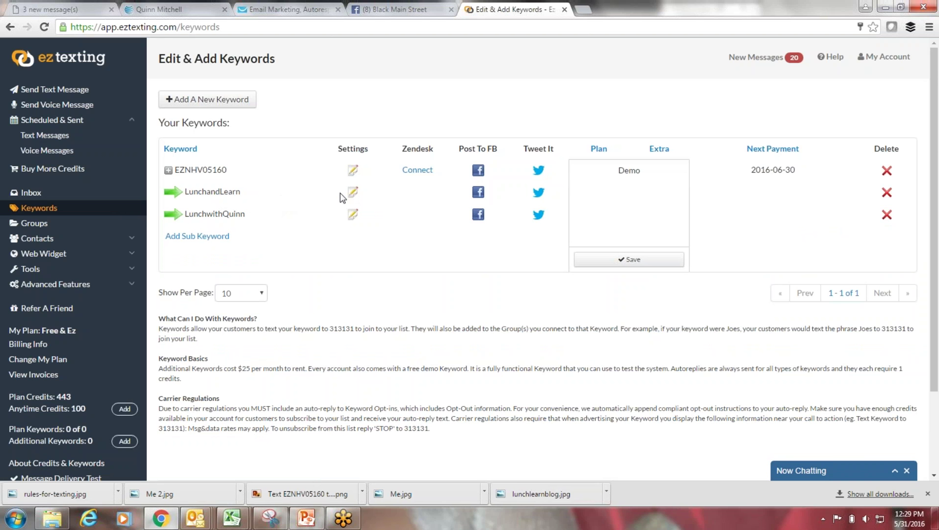
left_click(353, 215)
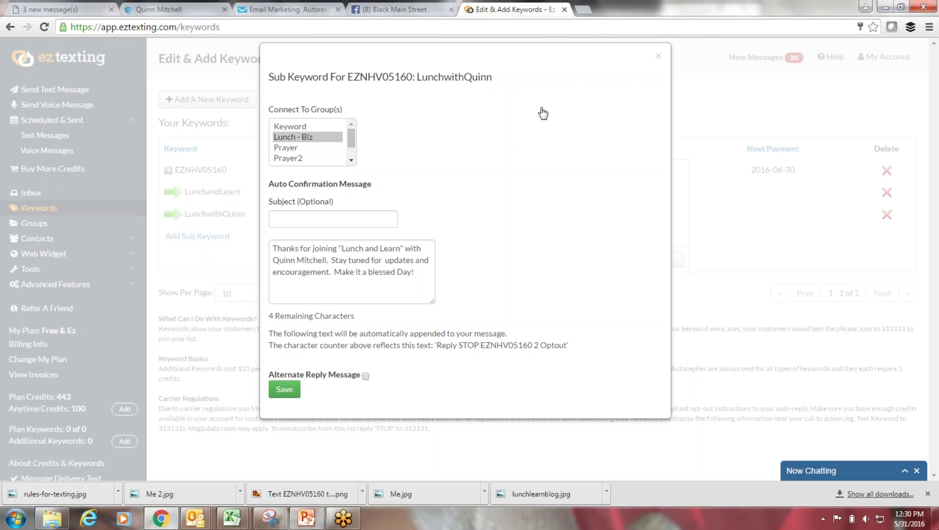
left_click(657, 56)
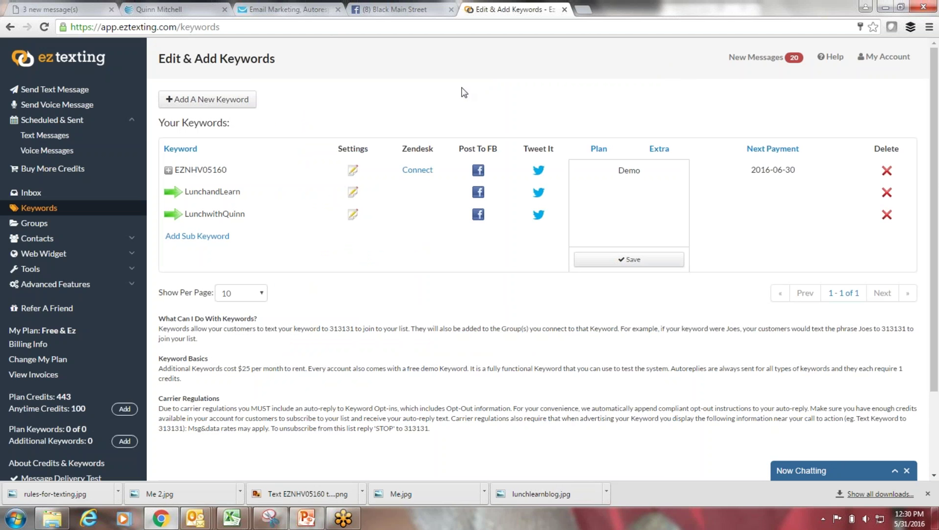
Review the name and notes of the Keyword and Lunch - Biz contact groups without changing them
left_click(46, 223)
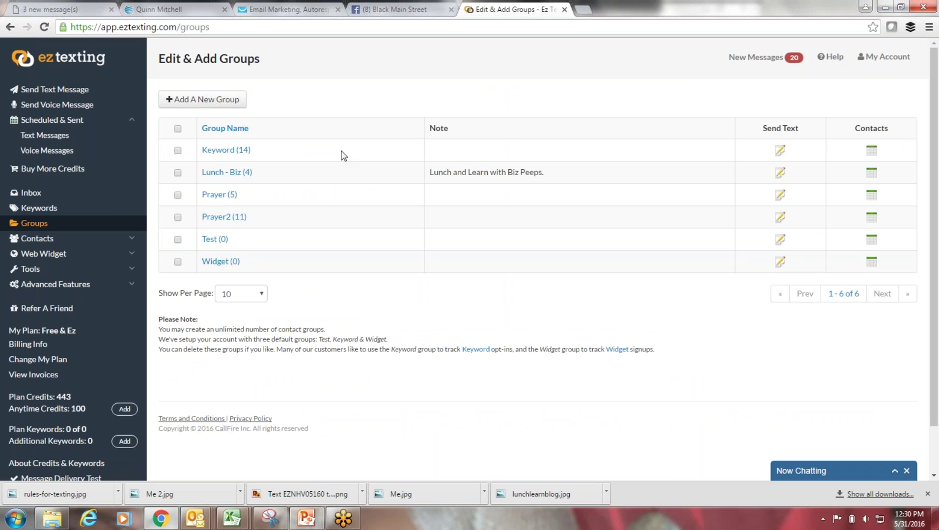
left_click(237, 150)
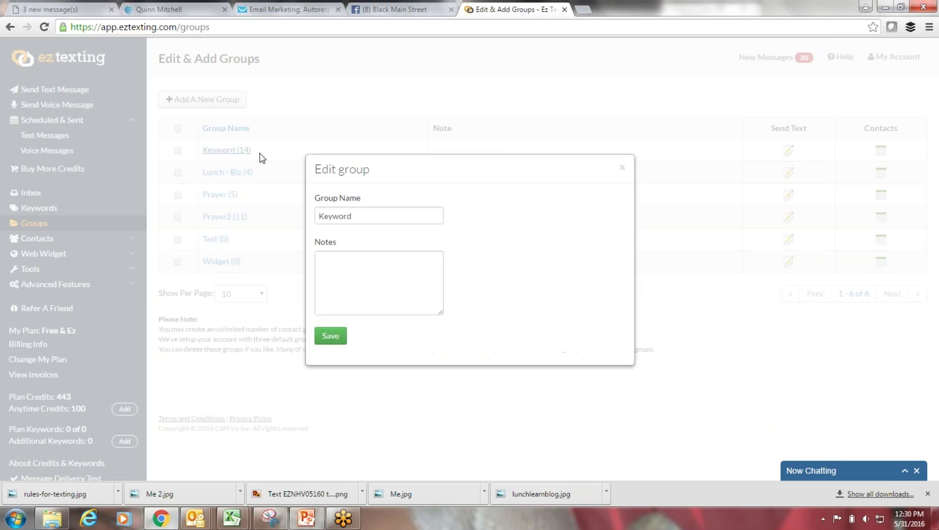
left_click(621, 167)
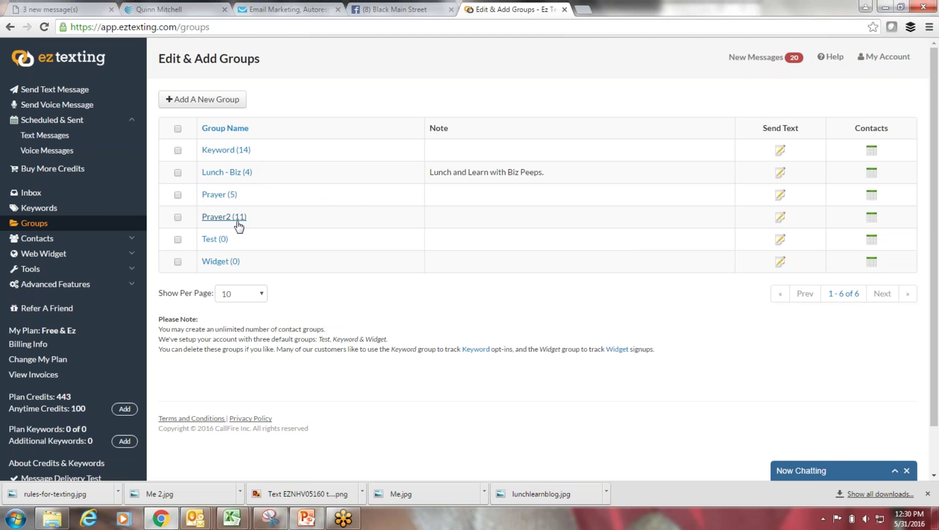
left_click(235, 173)
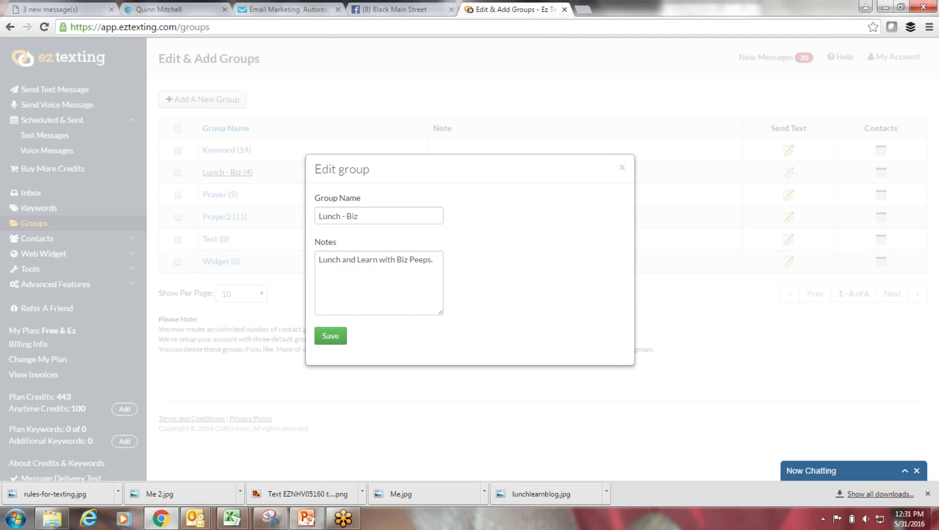
left_click(621, 168)
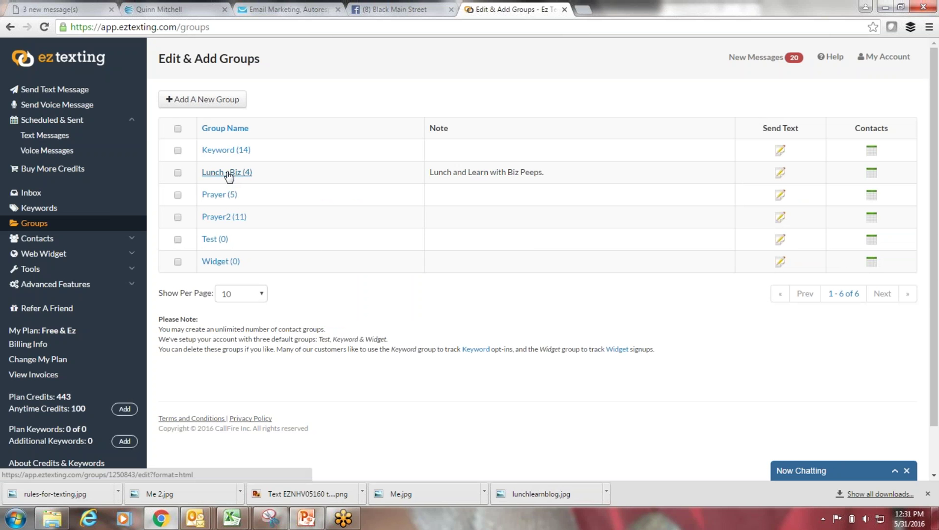
Review the list of sent text messages
left_click(72, 140)
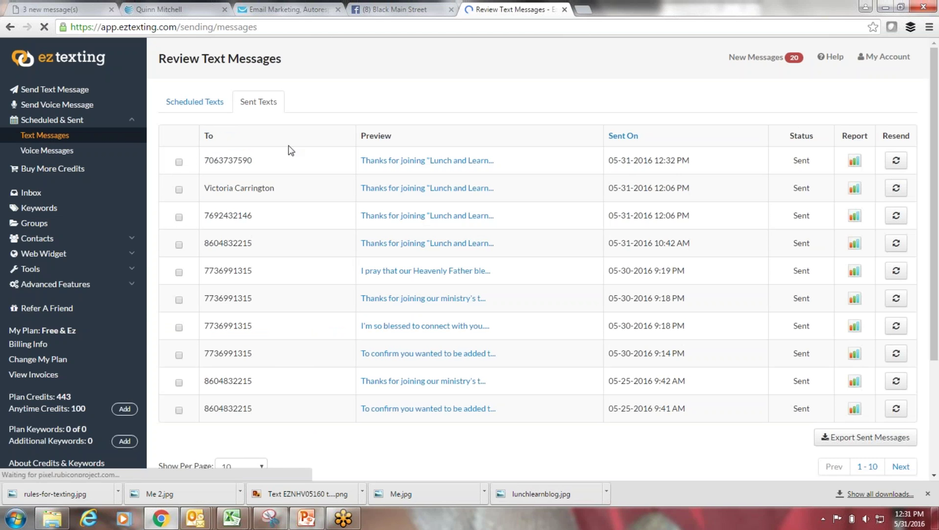
left_click_drag(291, 150, 52, 157)
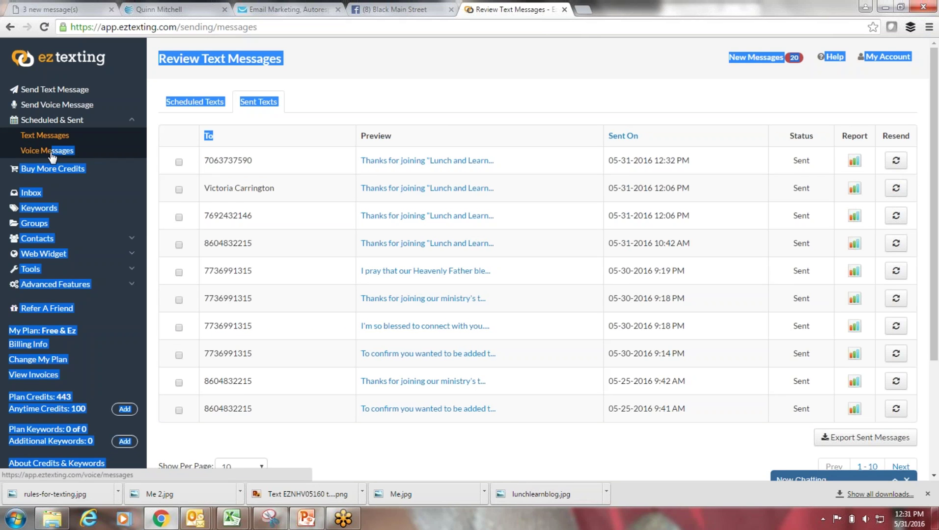
Start a group text message with the filler text "dfthgrfhgrfh" and address it to the Lunch - Biz group
left_click(54, 90)
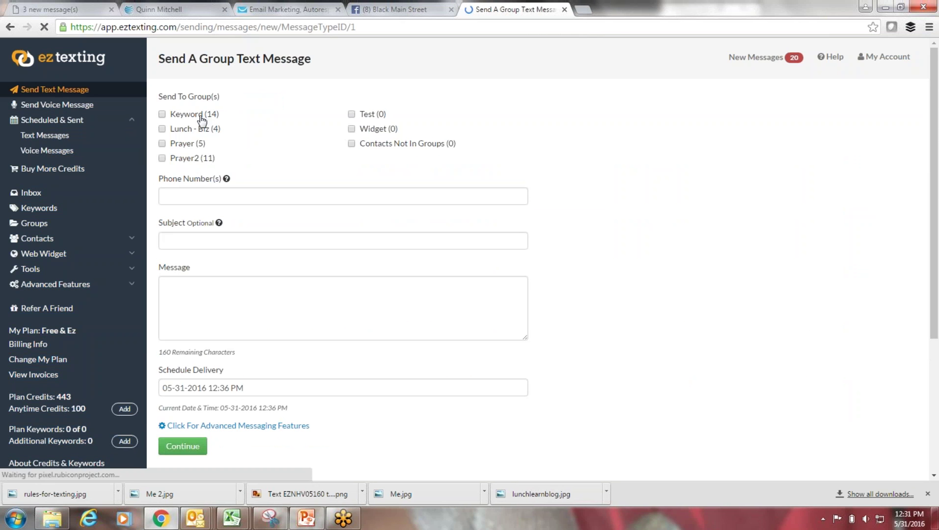
left_click(199, 197)
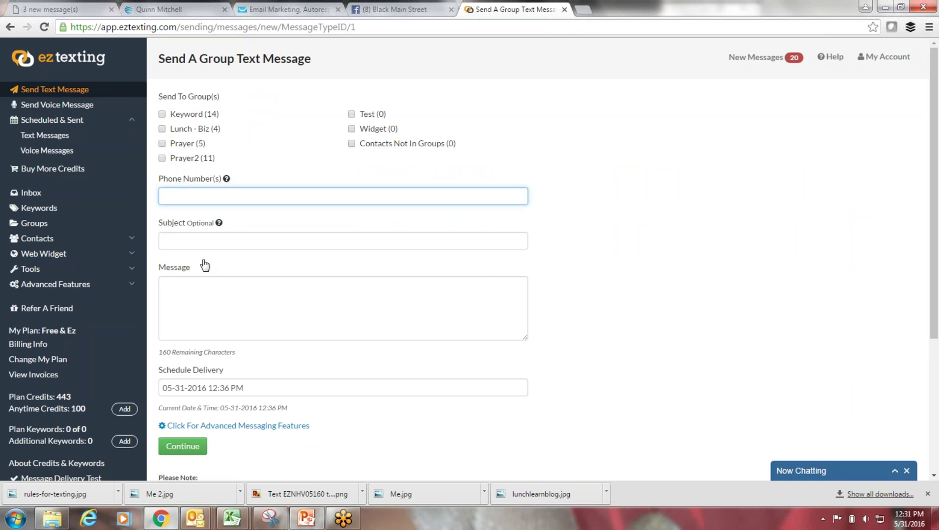
left_click(203, 285)
type("dfthgrfhgrfh")
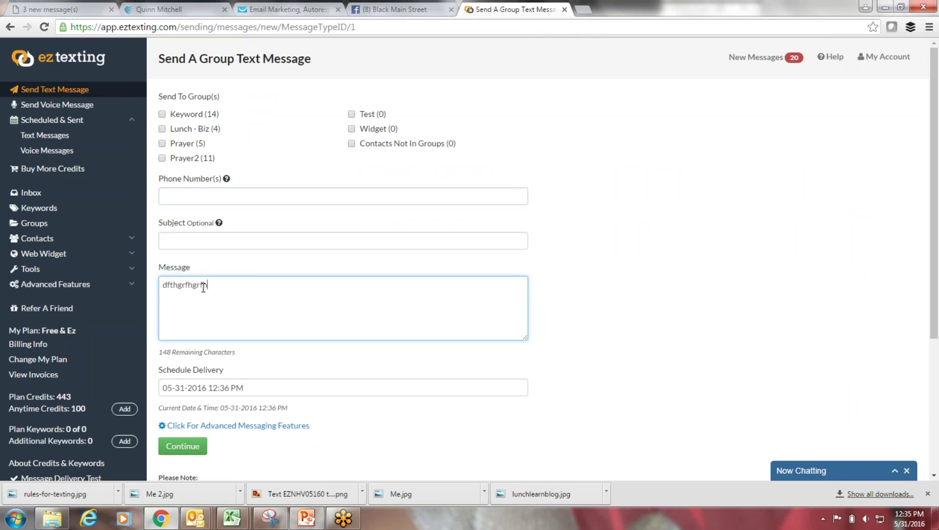
left_click(162, 129)
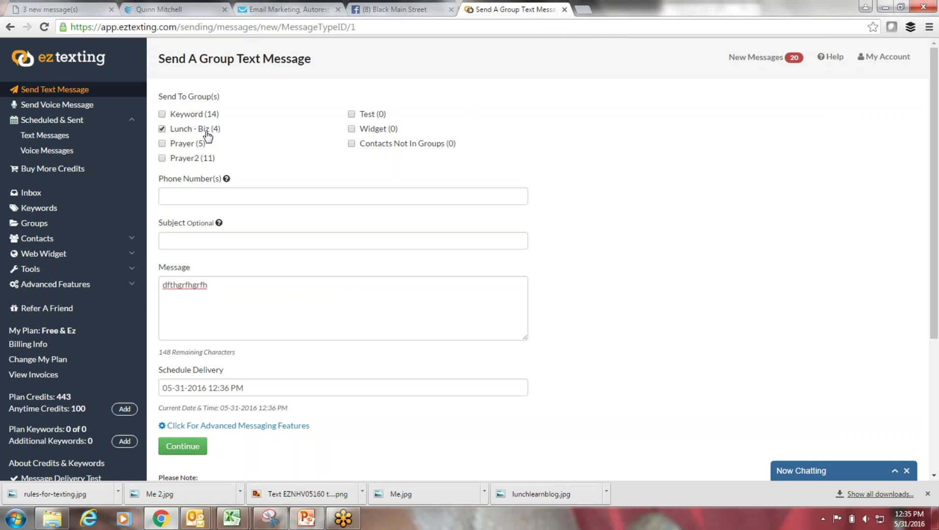
Replace the filler message with "Hello testing 123", then copy that text, clear the message and paste it back in
left_click_drag(216, 285, 149, 278)
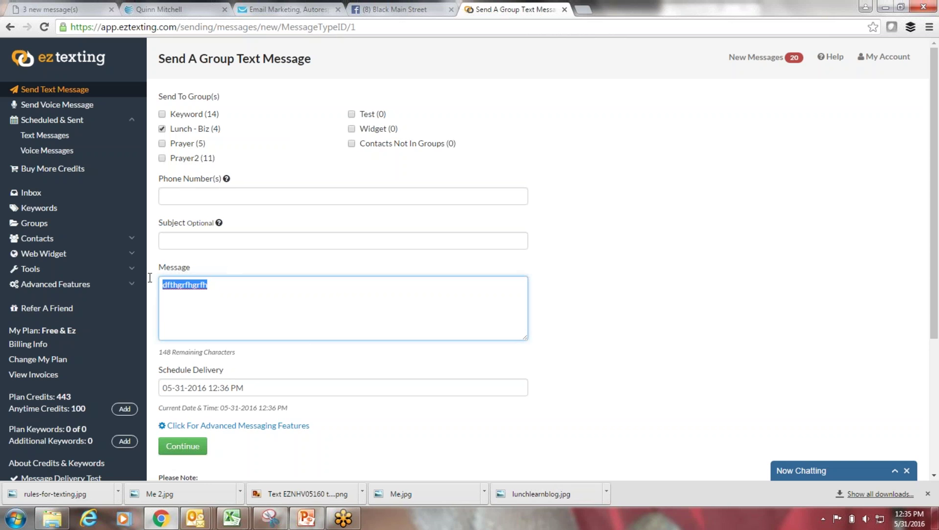
type("He")
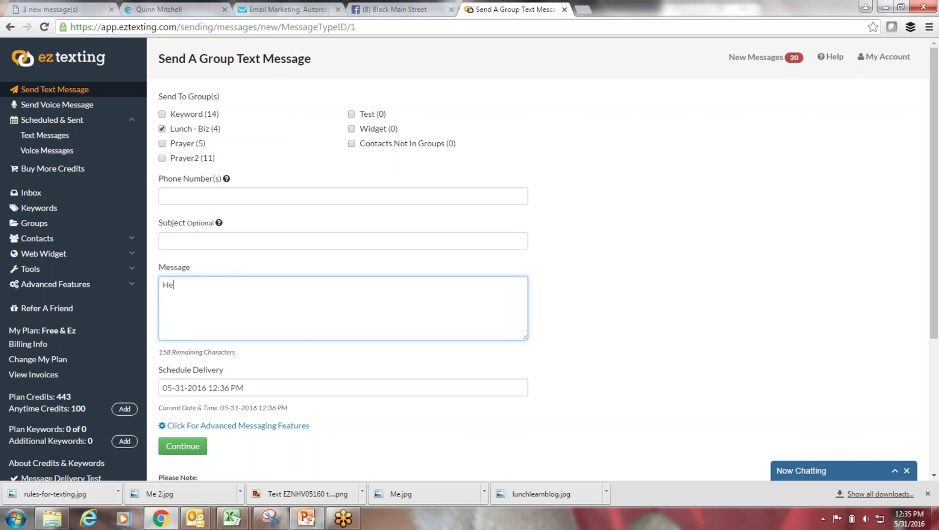
type("llo testing 123")
key("shift+Left")
left_click_drag(198, 287, 157, 288)
key("ctrl+c")
key("BackSpace")
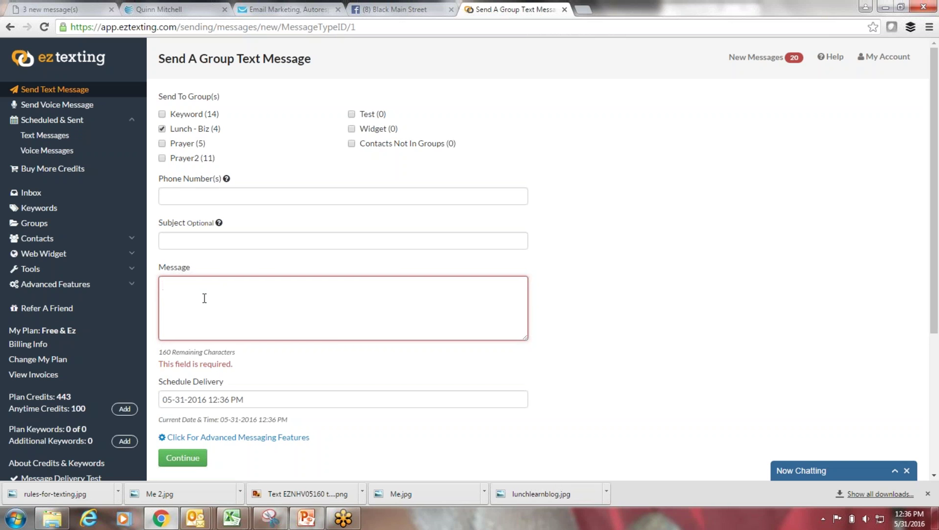
key("ctrl+v")
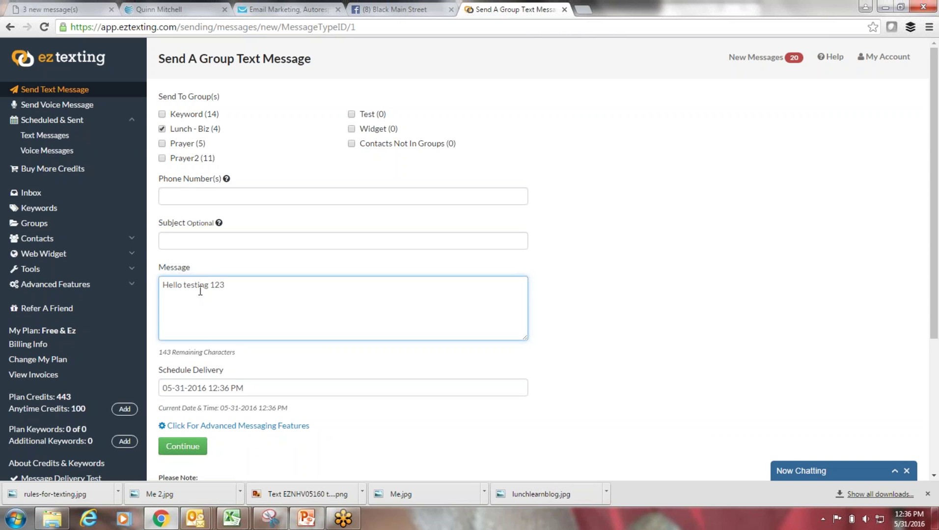
Continue to the preview of the group text and check its group, message, send time, recipients and required credits
left_click(191, 450)
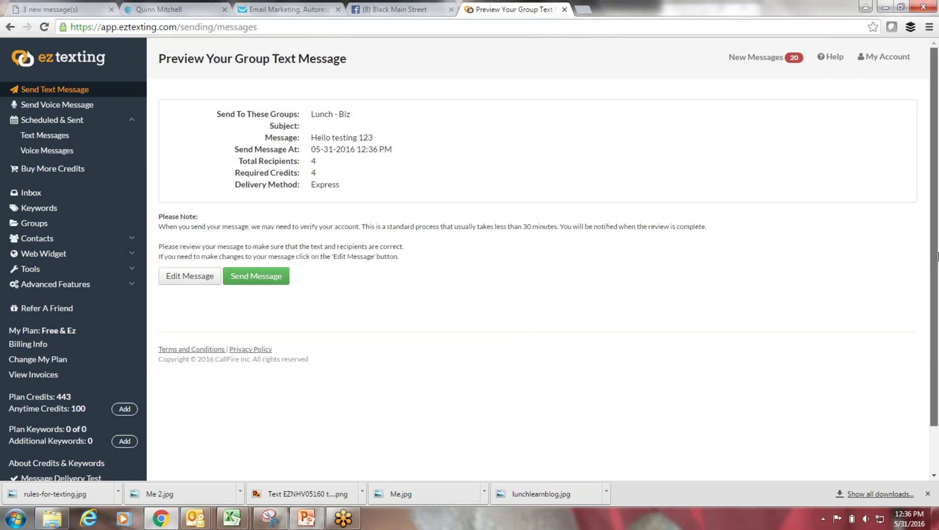
scroll(936, 256, "down", 2)
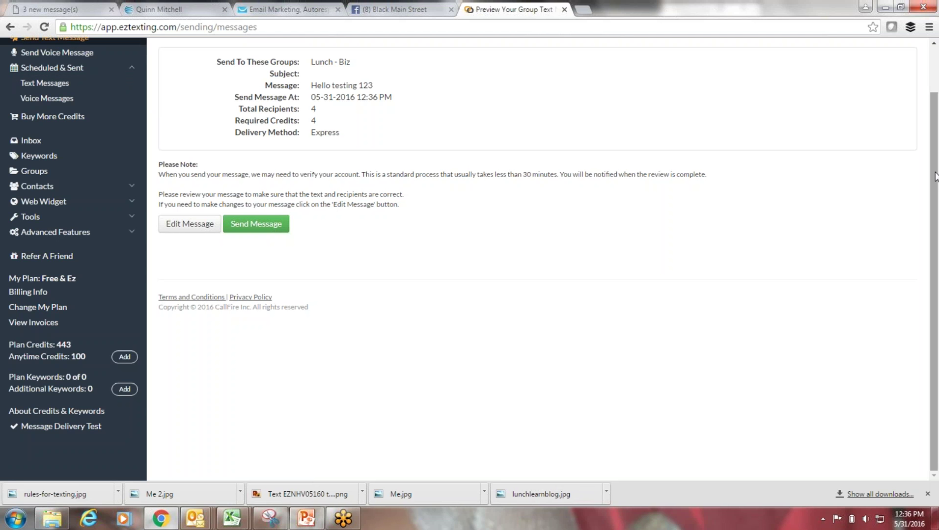
scroll(934, 123, "up", 2)
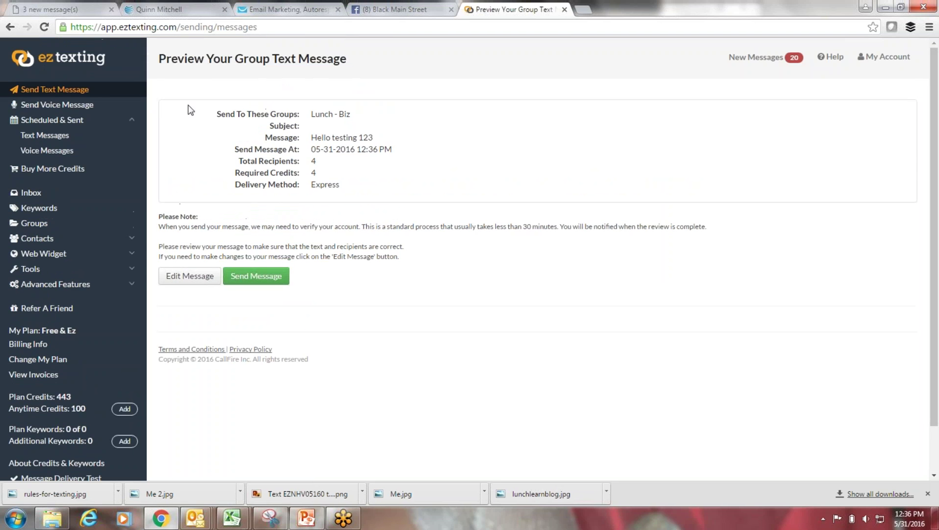
View the groups page and open the form for adding a single contact
left_click(43, 224)
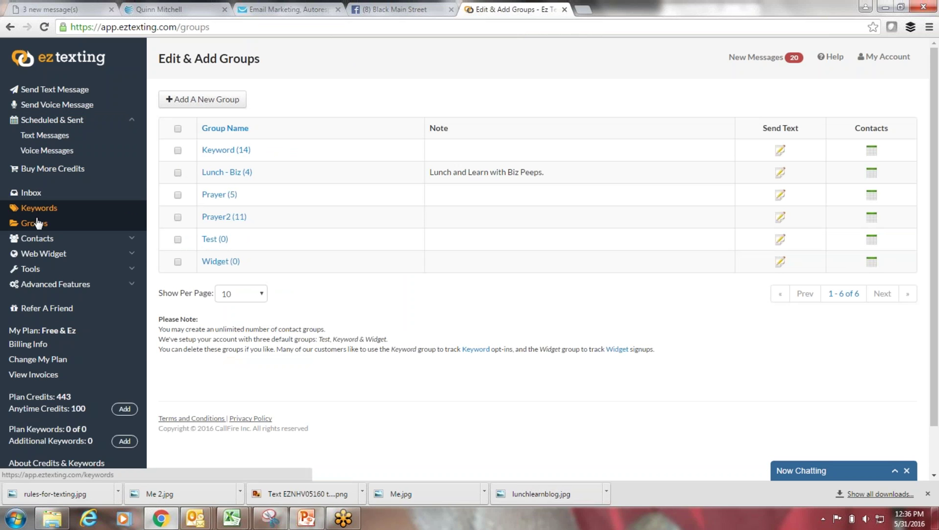
left_click(35, 239)
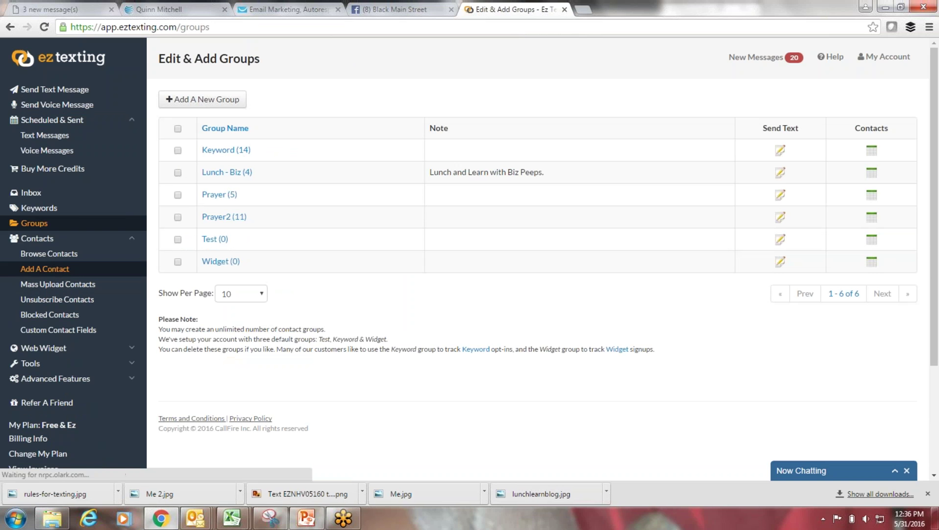
left_click(44, 269)
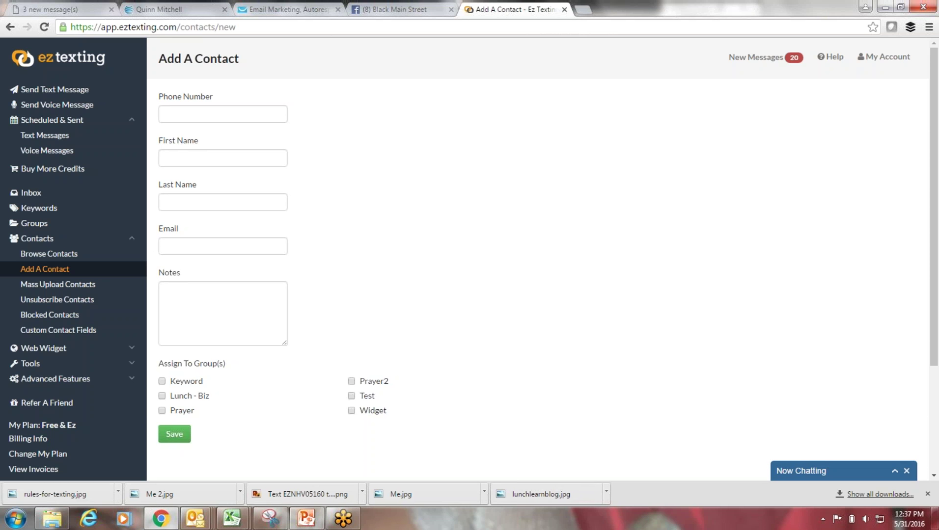
Enter a sample phone number and a filler first name for the new contact
left_click(212, 118)
type("3445556t")
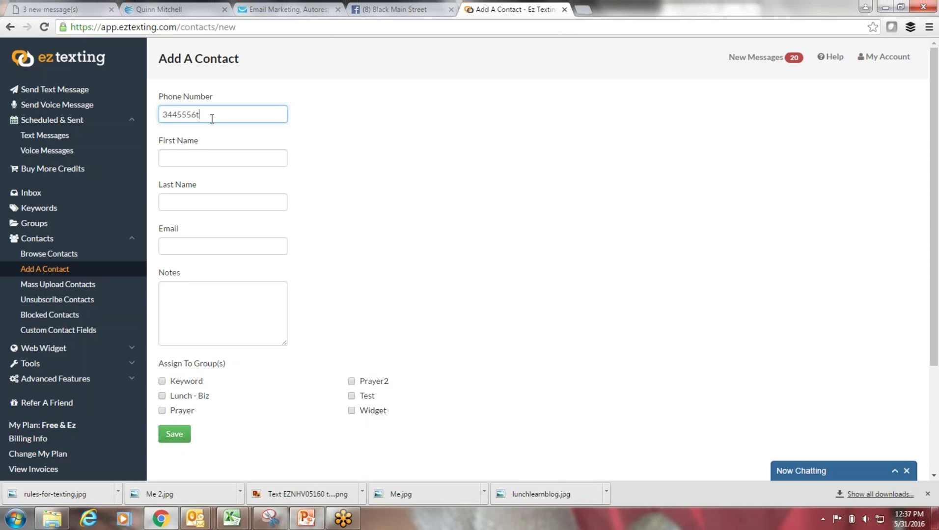
left_click(215, 157)
type("dsfgsdfg")
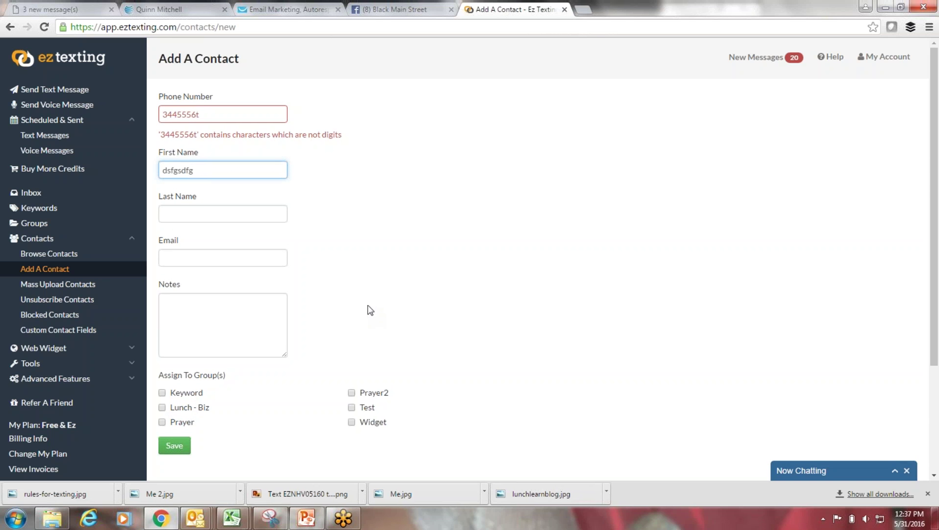
Clear the sample phone number and first name from the new contact form
double_click(231, 113)
key("BackSpace")
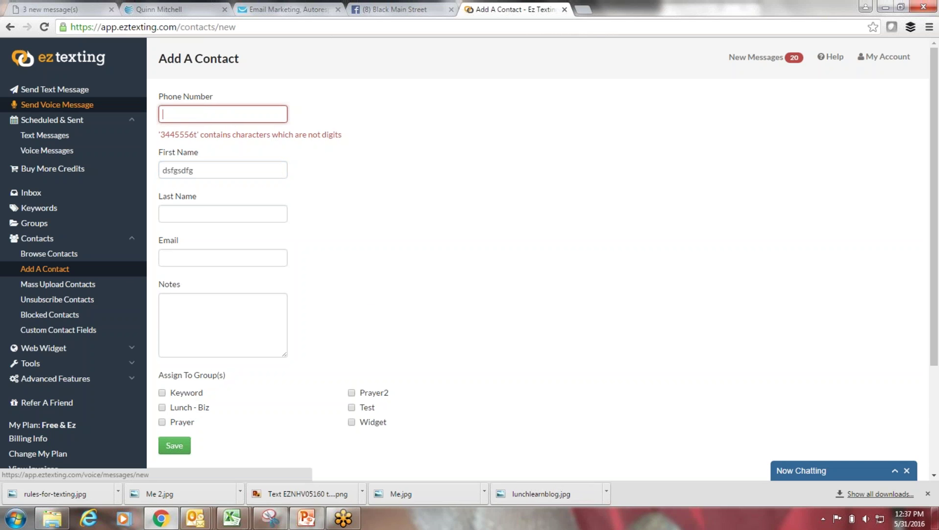
left_click(189, 171)
double_click(190, 171)
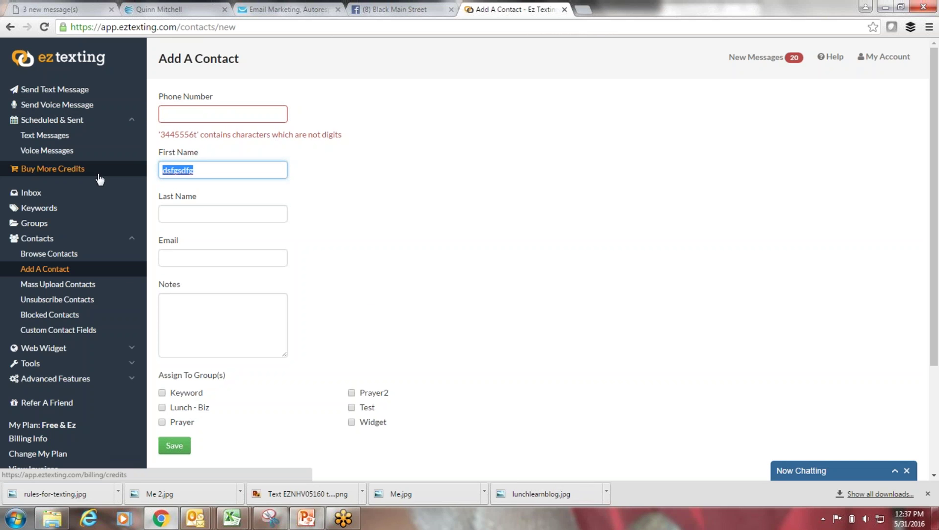
key("BackSpace")
left_click(472, 211)
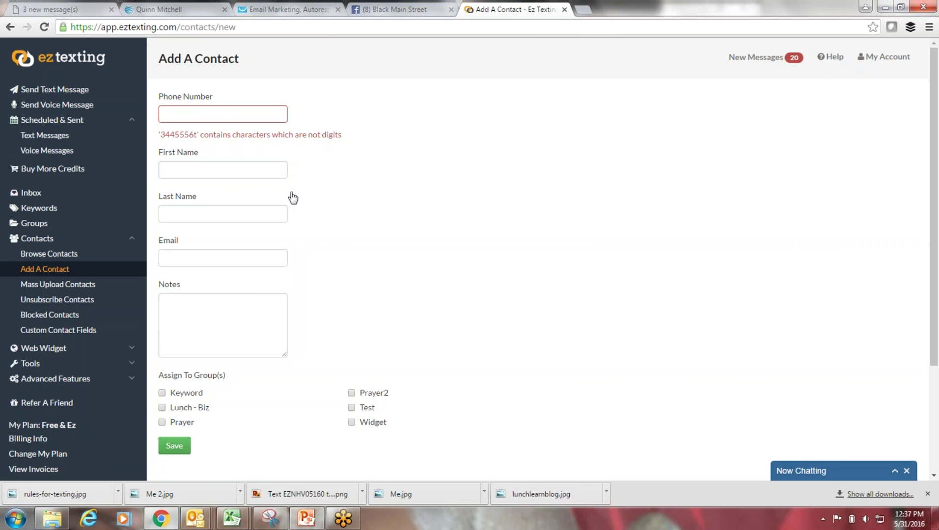
View a blank group text message form, including its phone number field, and return to the account's home dashboard
left_click(54, 91)
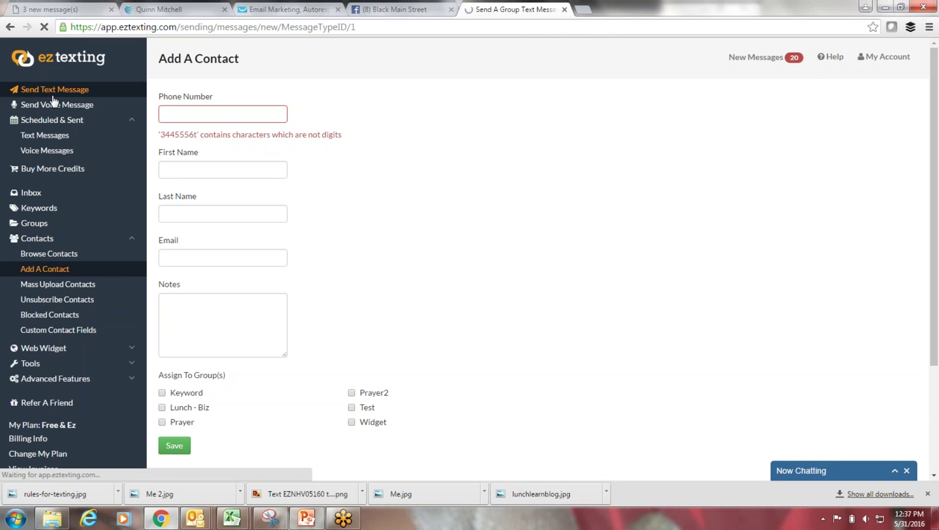
mouse_move(226, 186)
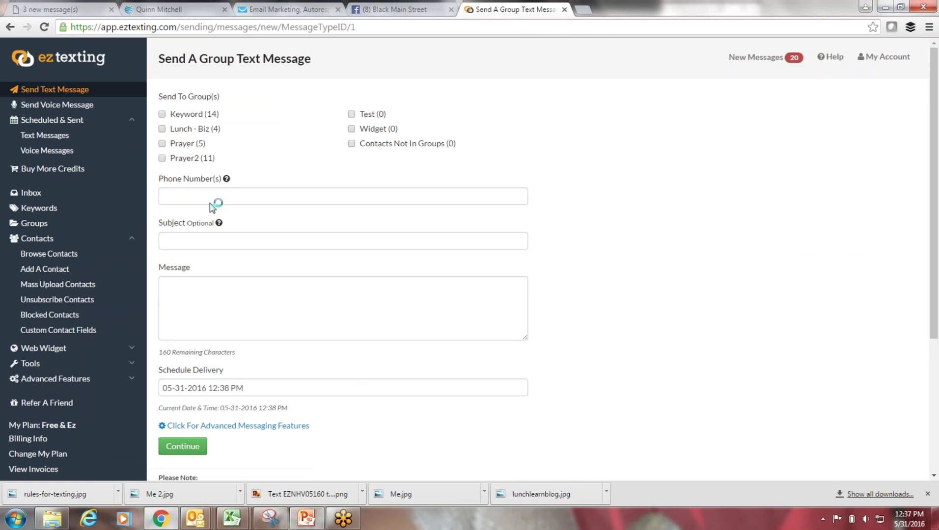
left_click(208, 198)
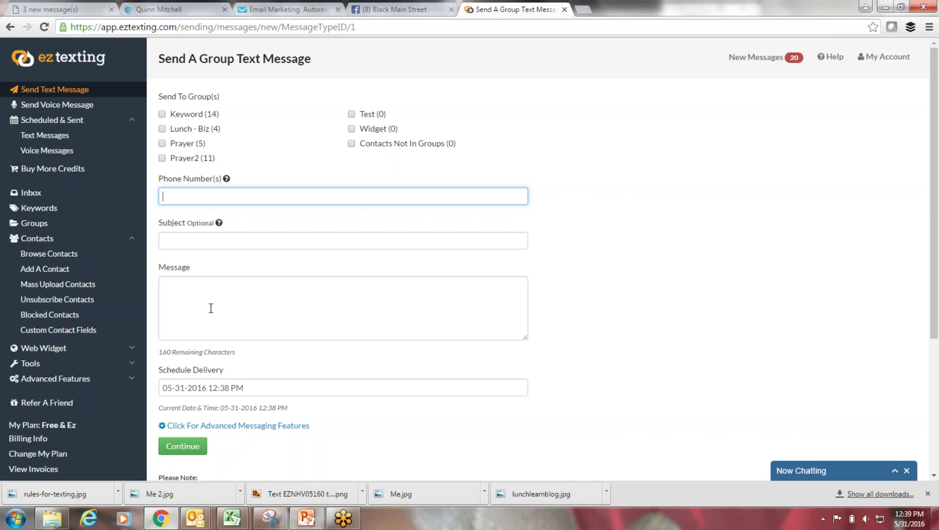
key("F5")
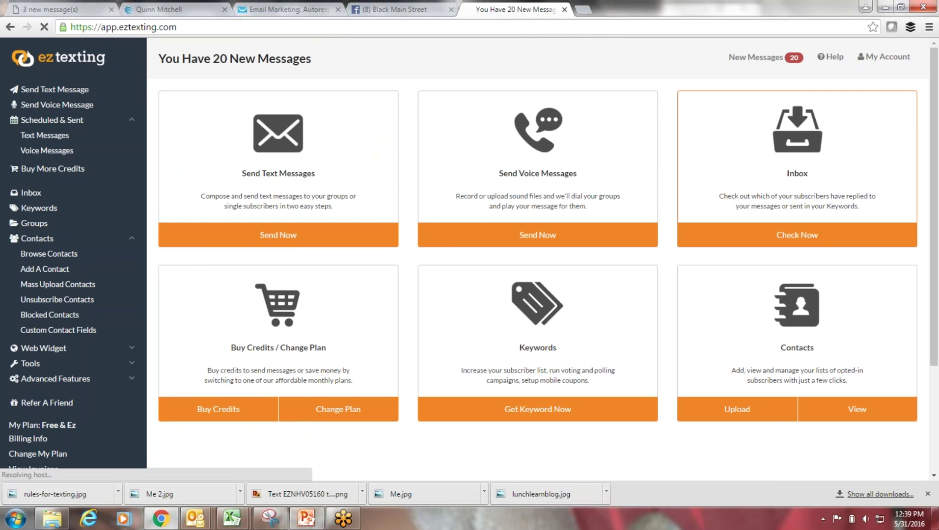
View the inbox of incoming messages, return to the home dashboard, and open the options for changing the account plan
left_click(771, 58)
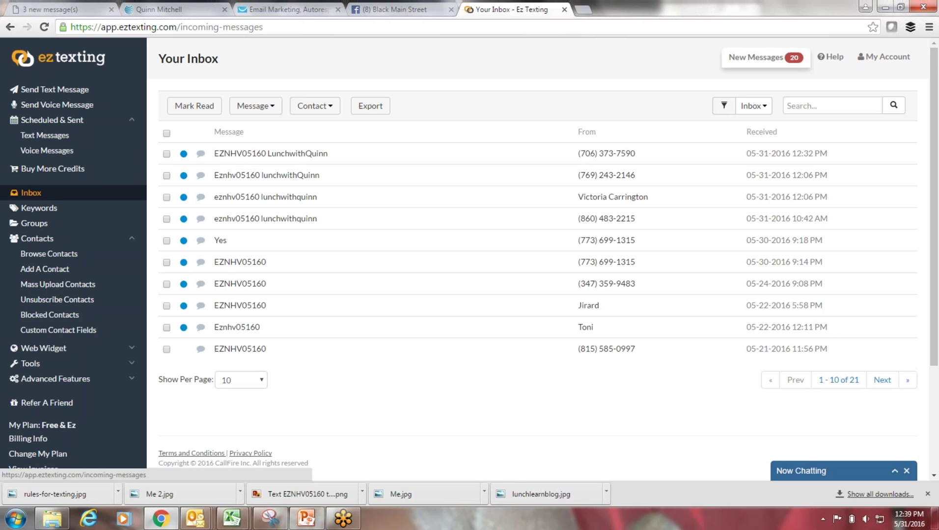
left_click(79, 64)
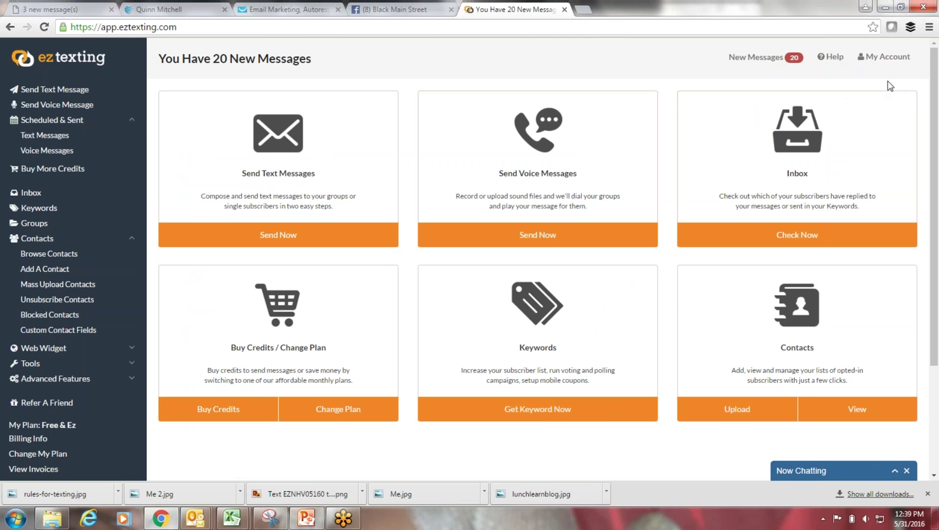
left_click(29, 192)
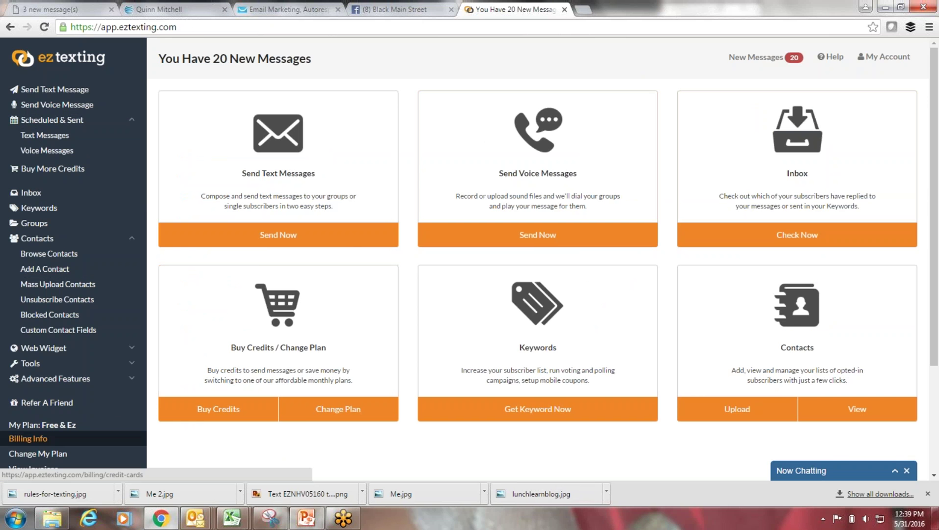
left_click(46, 453)
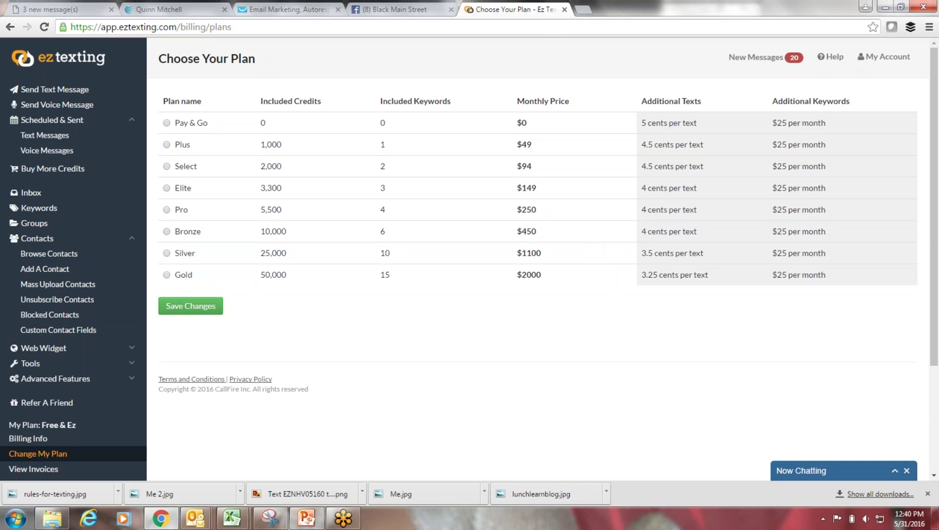
Go to the public eztexting.com website and open its pricing page
left_click(251, 28)
left_click_drag(250, 28, 191, 17)
key("BackSpace")
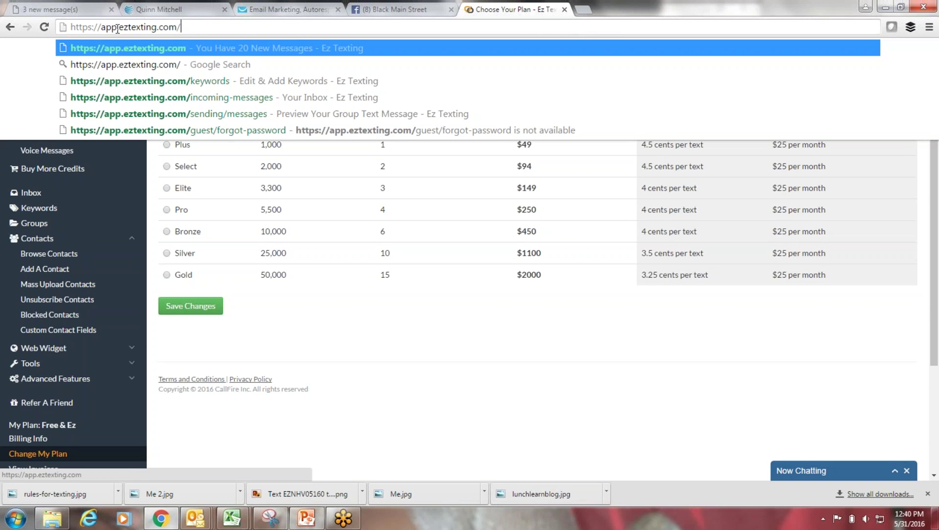
left_click_drag(117, 28, 47, 28)
key("BackSpace")
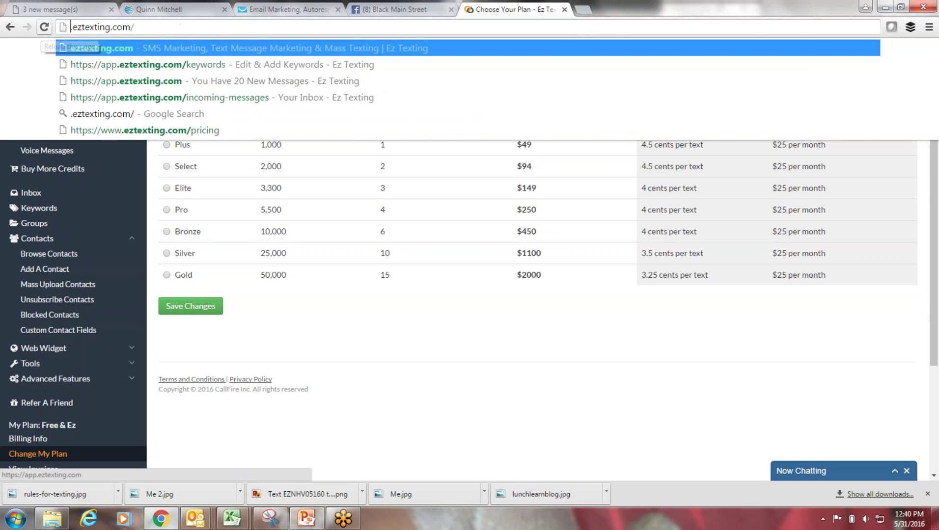
key("Return")
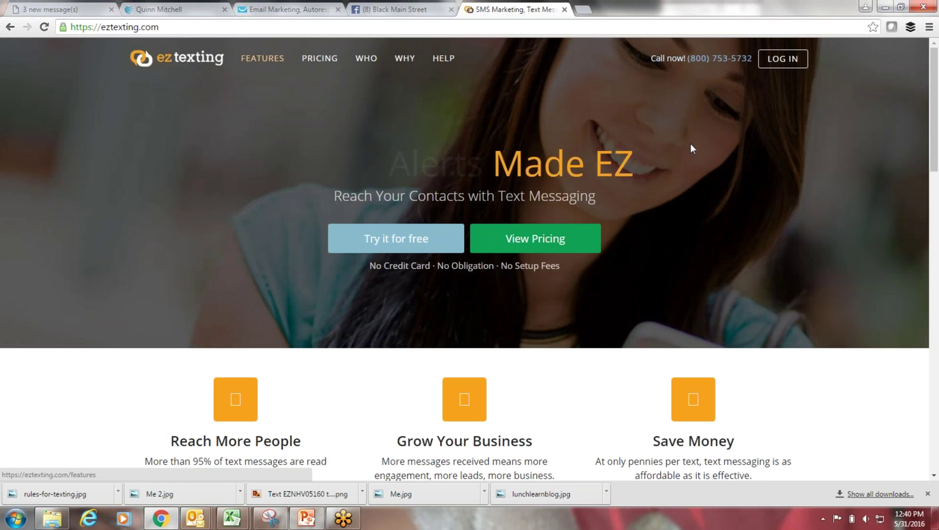
left_click(535, 238)
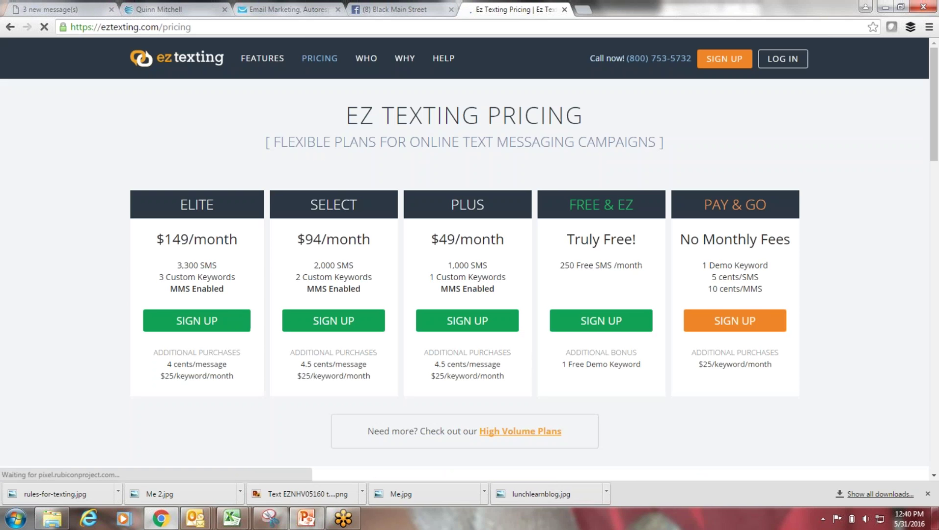